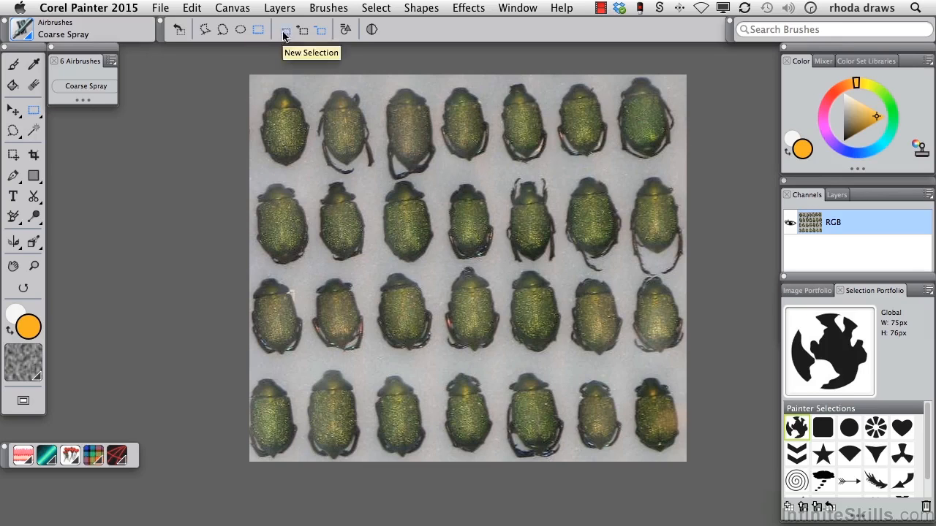
# Step: Select the fourth beetle in the second row with a rectangular marquee, subtracting its grey background with the Magic Wand
pyautogui.moveTo(438, 178); pyautogui.dragTo(500, 261)
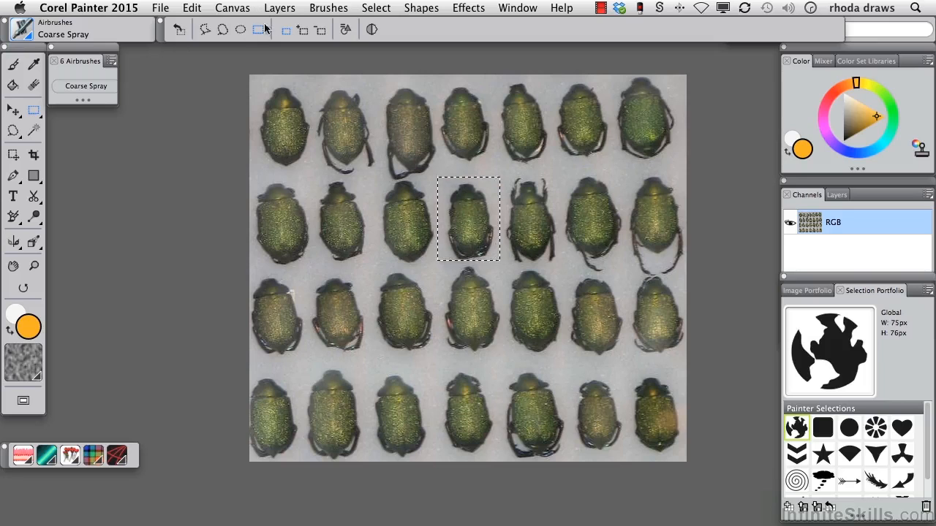
pyautogui.click(33, 130)
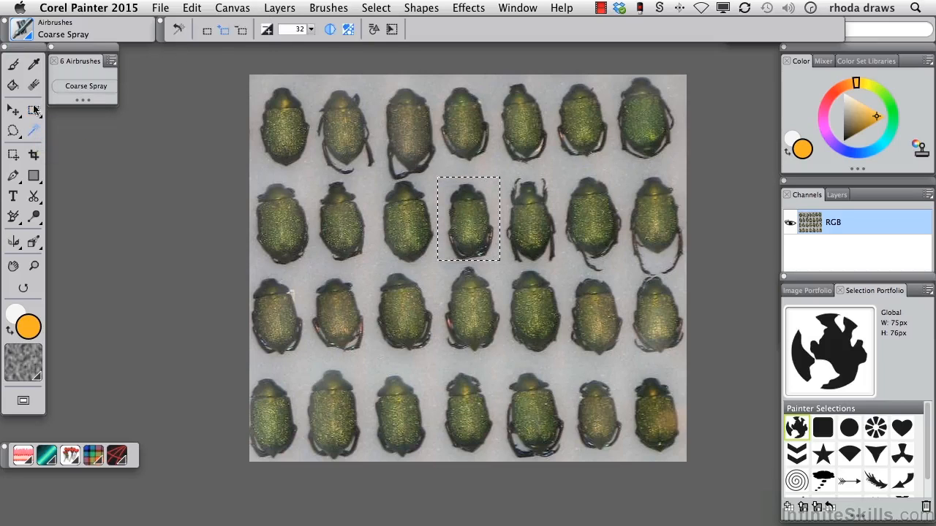
pyautogui.click(242, 31)
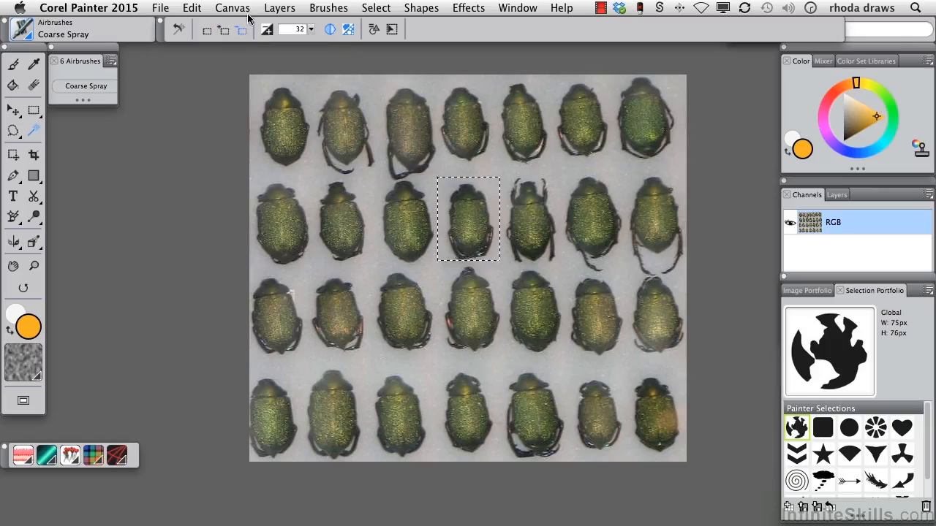
pyautogui.click(448, 193)
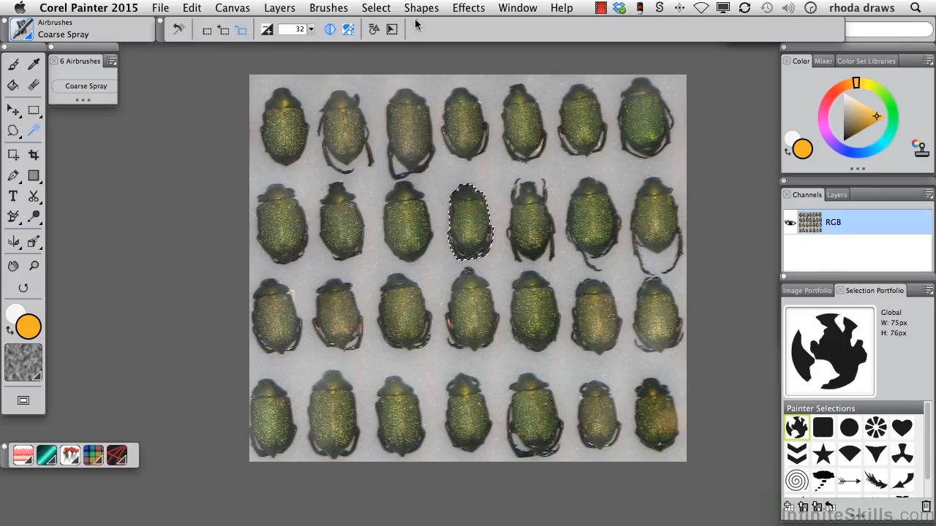
# Step: Save the selection as a new channel named "beetle" and preview its mask
pyautogui.click(376, 8)
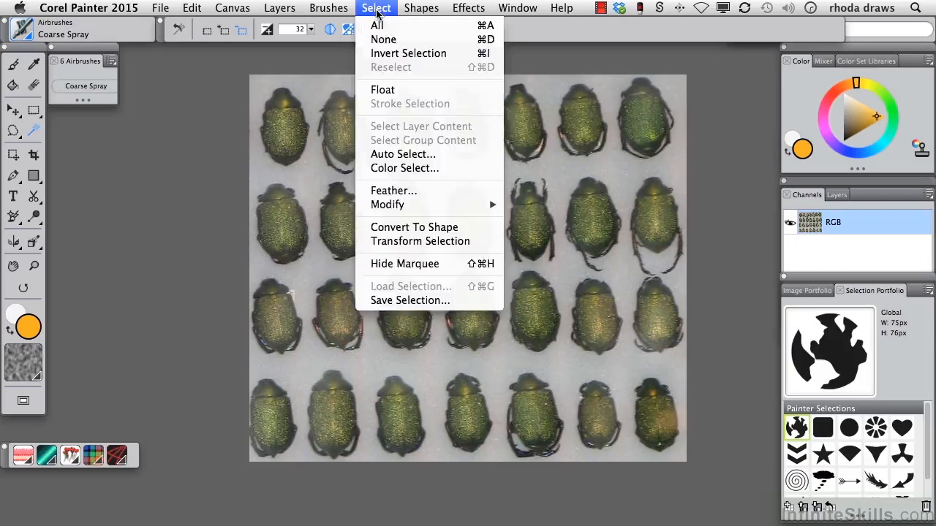
pyautogui.click(369, 304)
pyautogui.write('beetle')
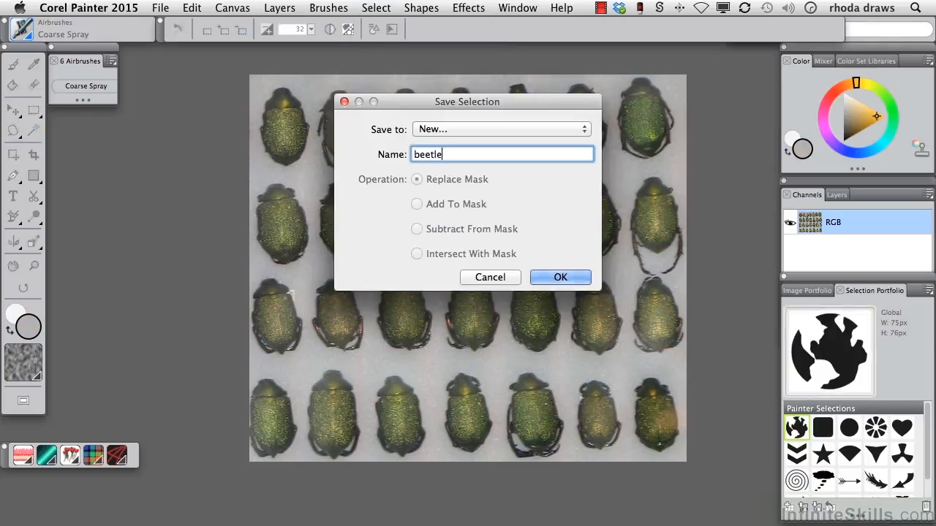
pyautogui.click(554, 278)
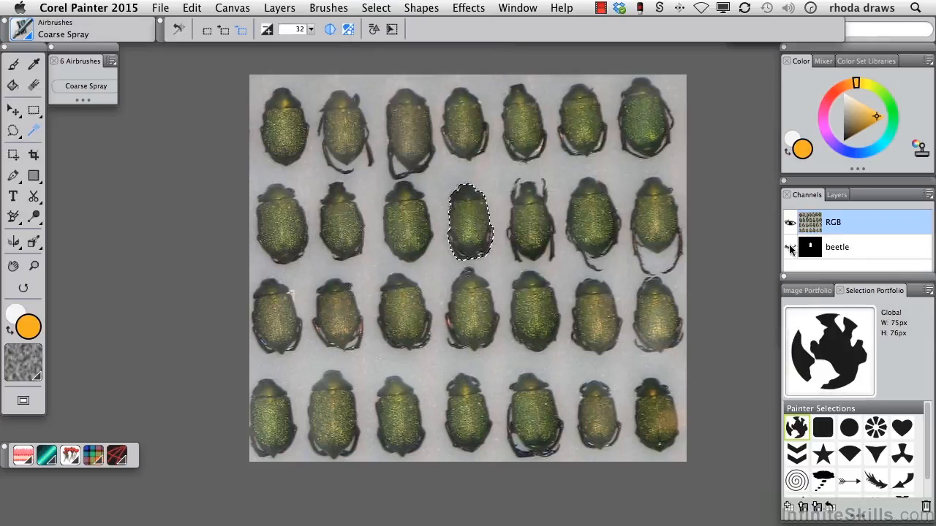
pyautogui.click(789, 248)
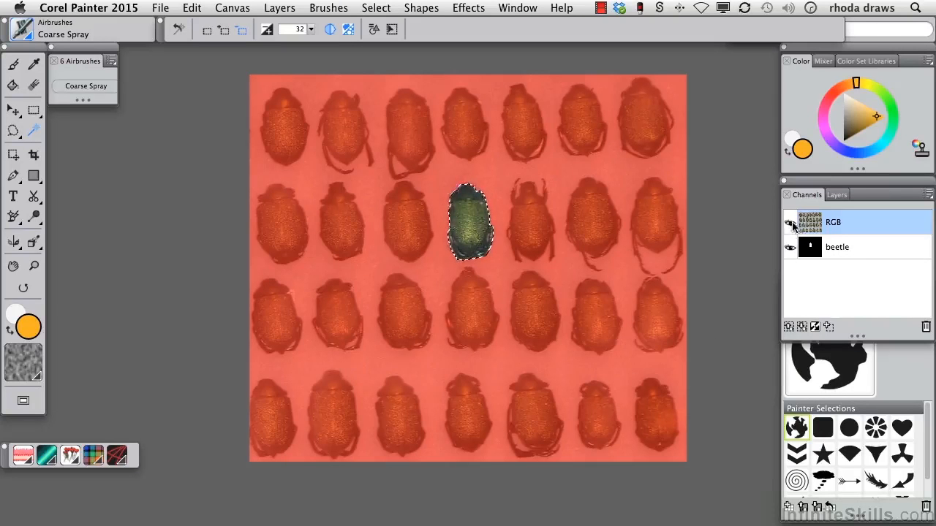
pyautogui.click(790, 222)
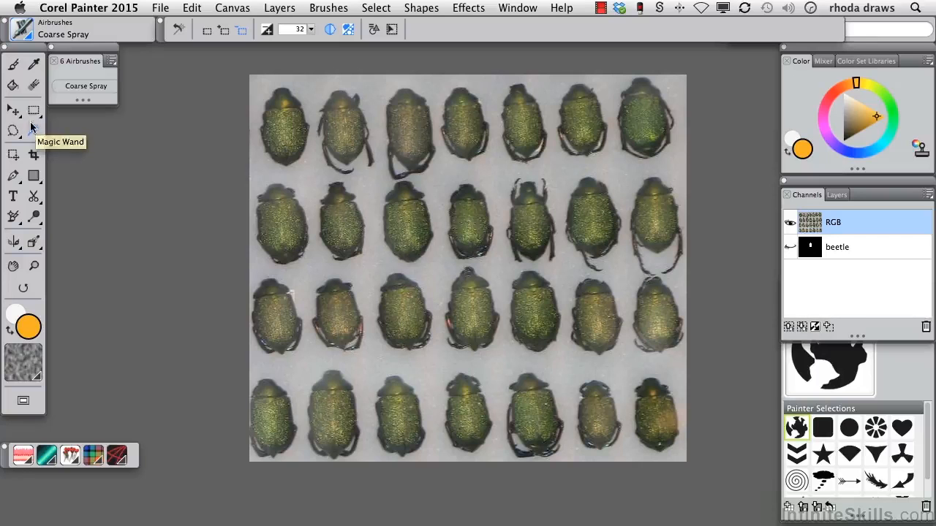
# Step: Select all the beetles by making a new Magic Wand selection of the grey background at tolerance 32 and inverting it
pyautogui.click(207, 30)
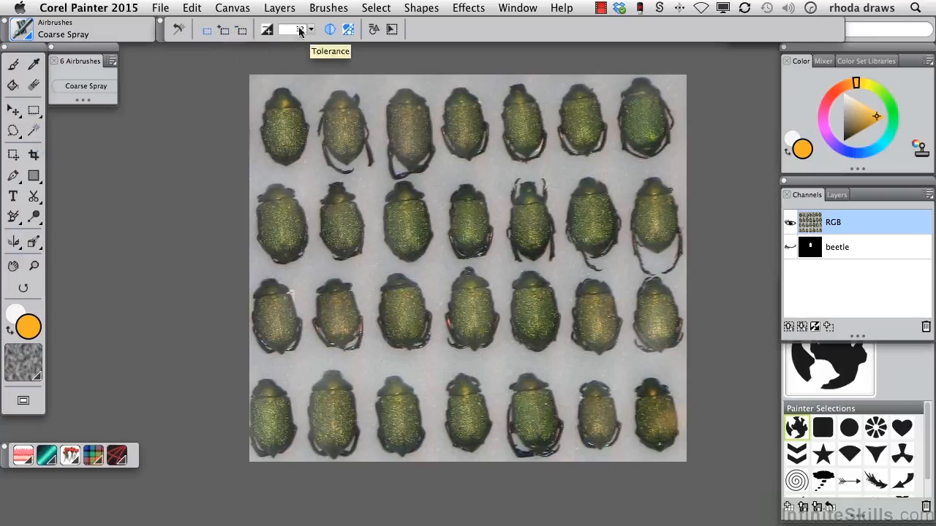
pyautogui.click(447, 174)
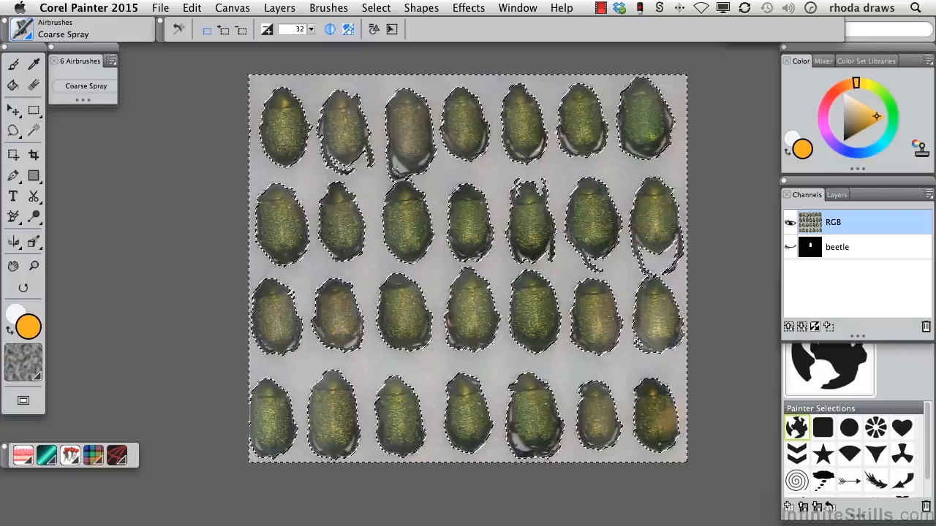
pyautogui.click(223, 31)
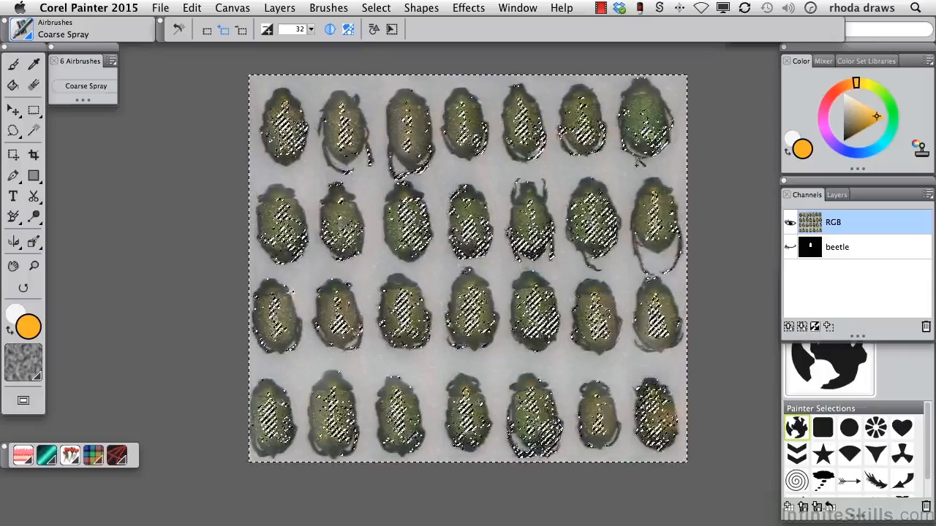
pyautogui.press('super+z')
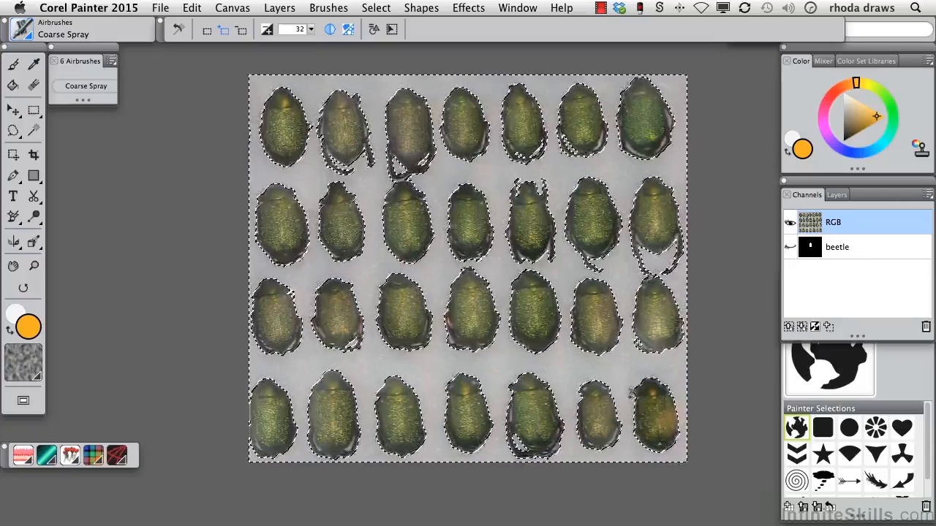
pyautogui.click(376, 7)
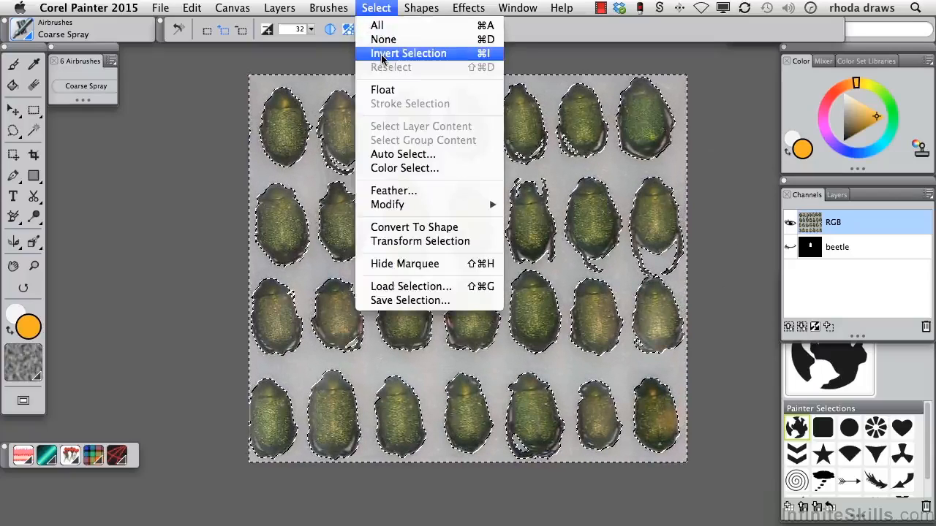
pyautogui.click(381, 55)
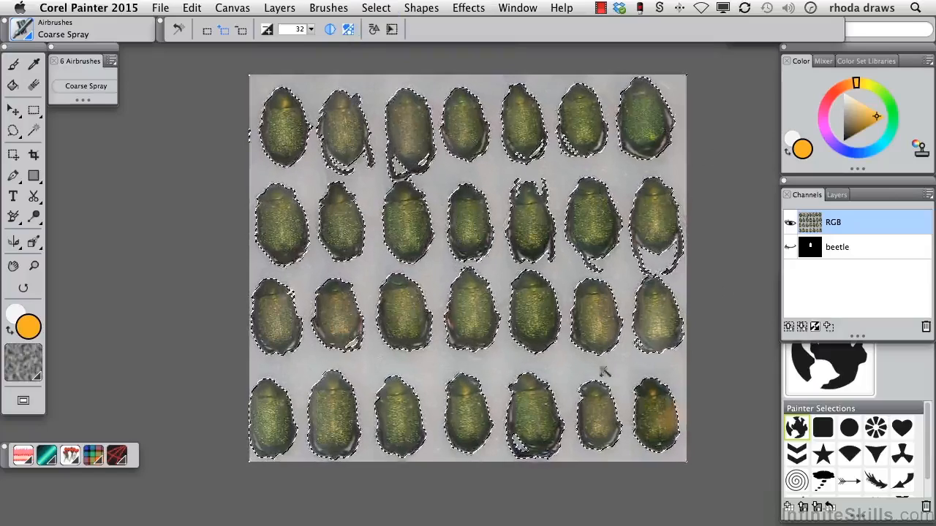
# Step: Save the inverted selection as a new channel named "all beetles" and preview its mask over the image
pyautogui.click(376, 7)
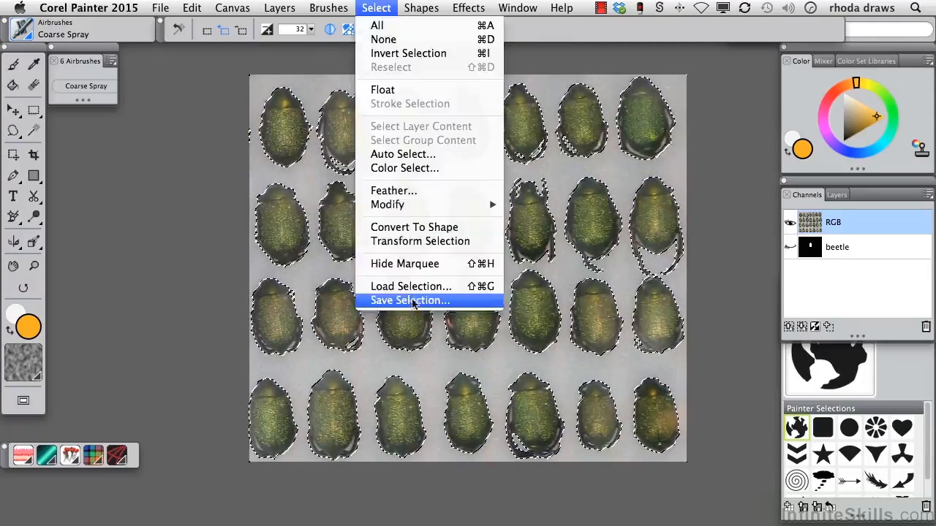
pyautogui.click(411, 300)
pyautogui.write('all beetles')
pyautogui.press('Return')
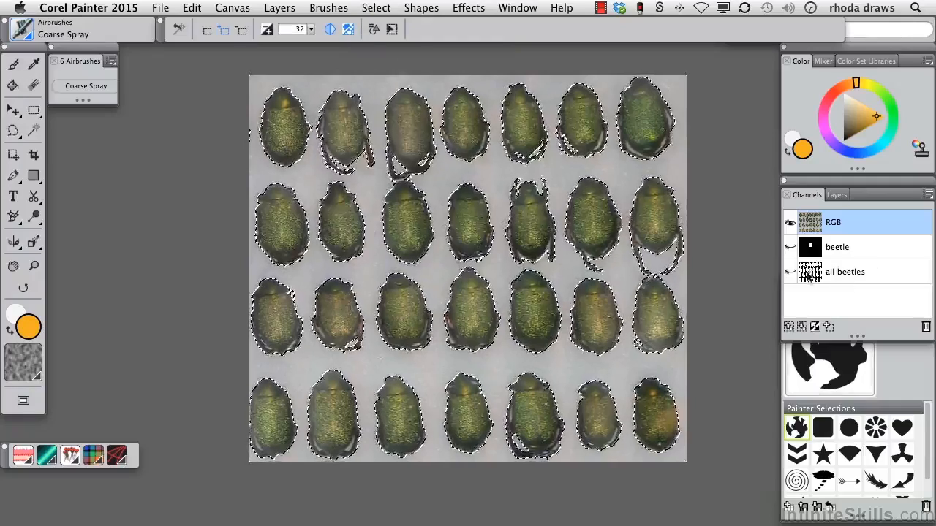
pyautogui.click(790, 273)
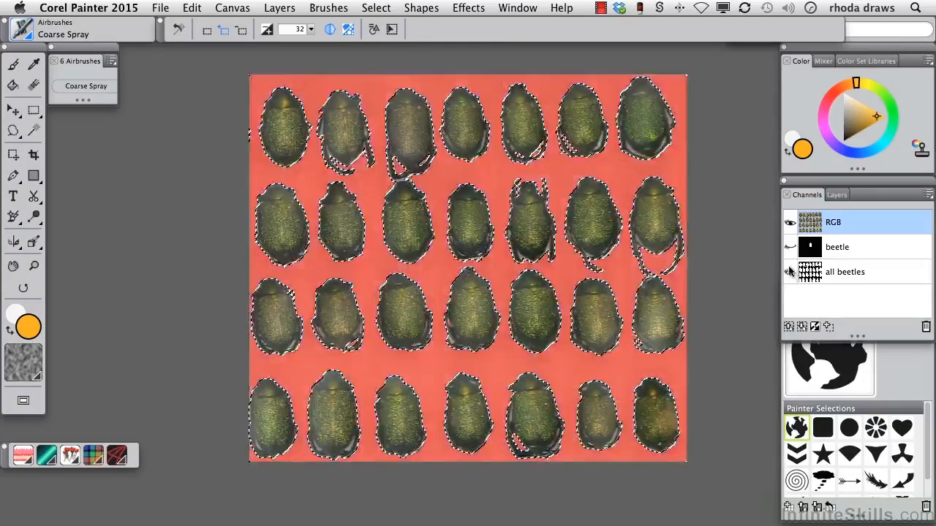
pyautogui.click(790, 223)
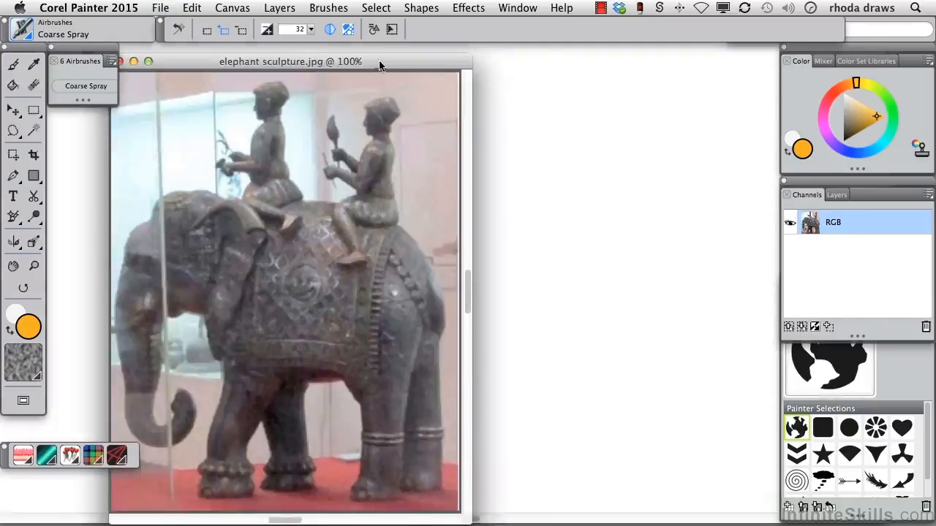
# Step: In elephant sculpture.jpg, set the Magic Wand tolerance to 39 and select the elephant with its riders
pyautogui.moveTo(380, 65); pyautogui.dragTo(490, 54)
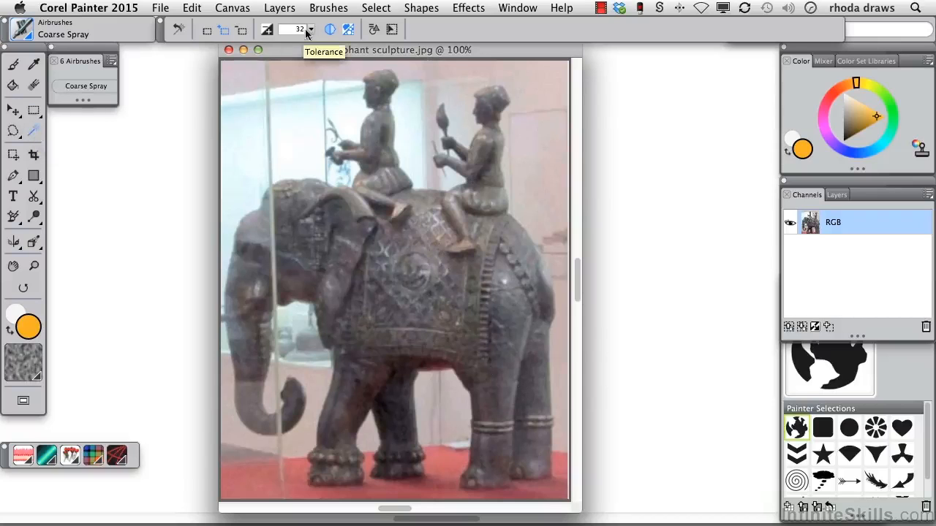
pyautogui.moveTo(309, 30); pyautogui.dragTo(258, 39)
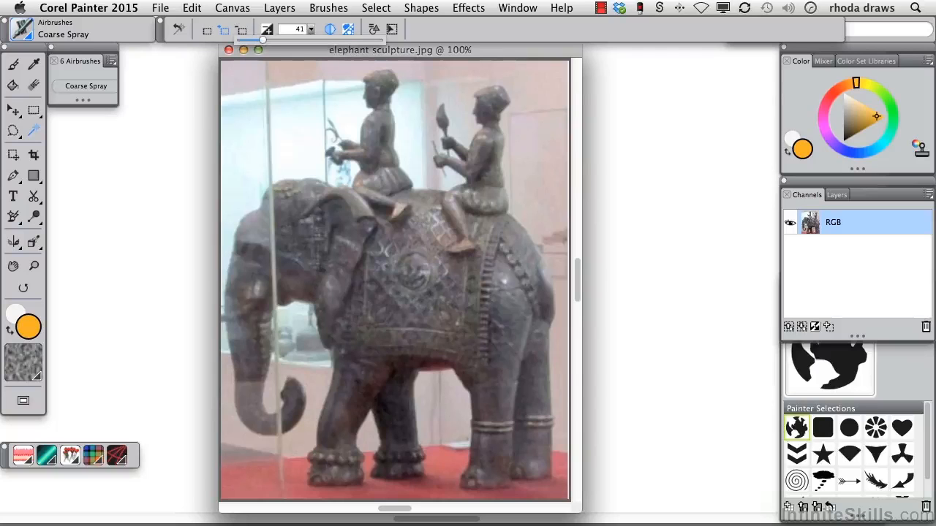
pyautogui.moveTo(262, 40); pyautogui.dragTo(262, 39)
pyautogui.click(385, 266)
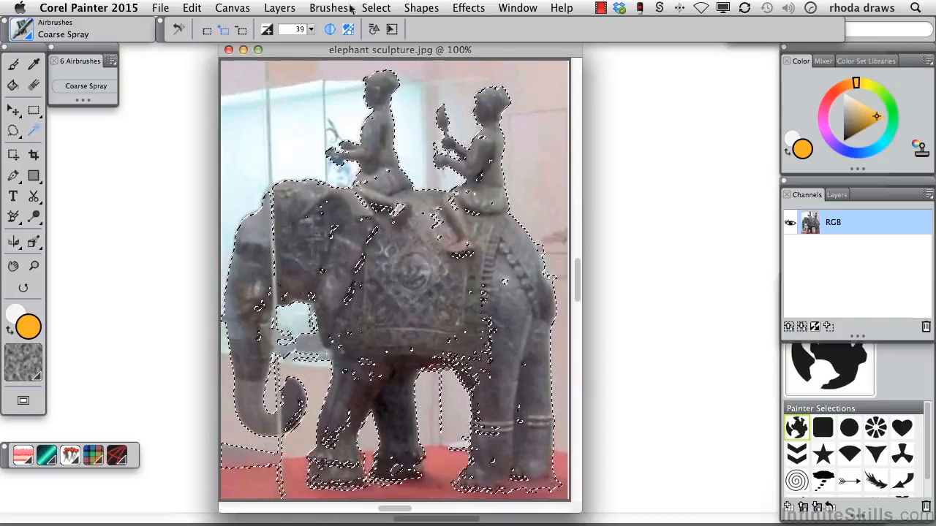
# Step: Save the selection as a new channel named "elephant" and show its mask
pyautogui.click(381, 8)
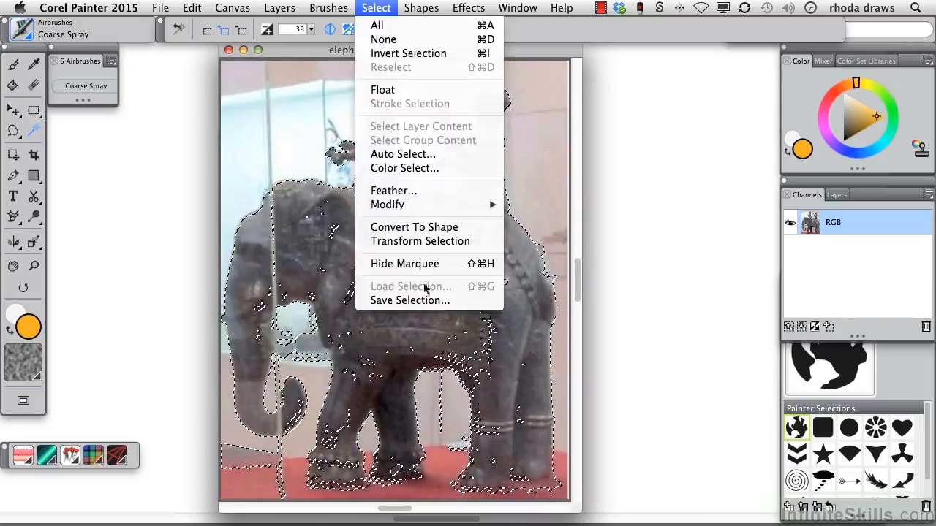
pyautogui.click(410, 300)
pyautogui.write('elephant')
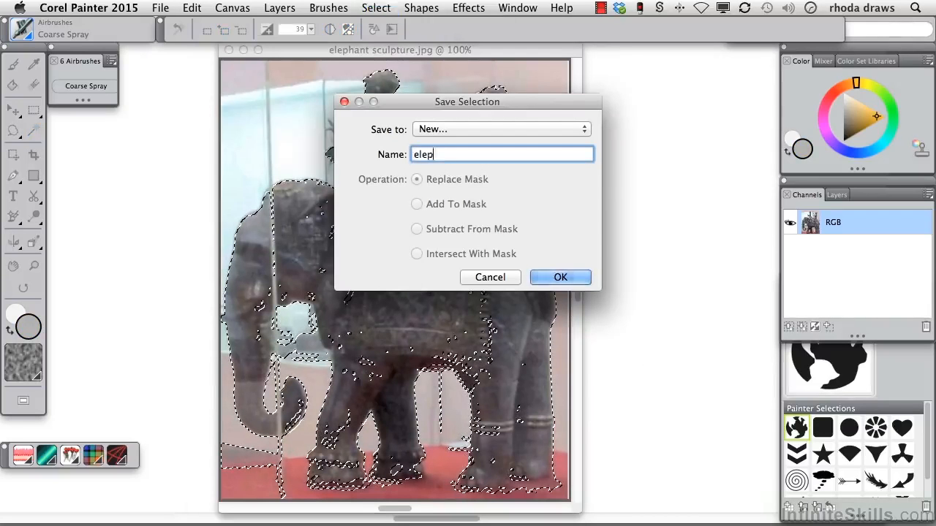
pyautogui.click(557, 277)
pyautogui.click(790, 247)
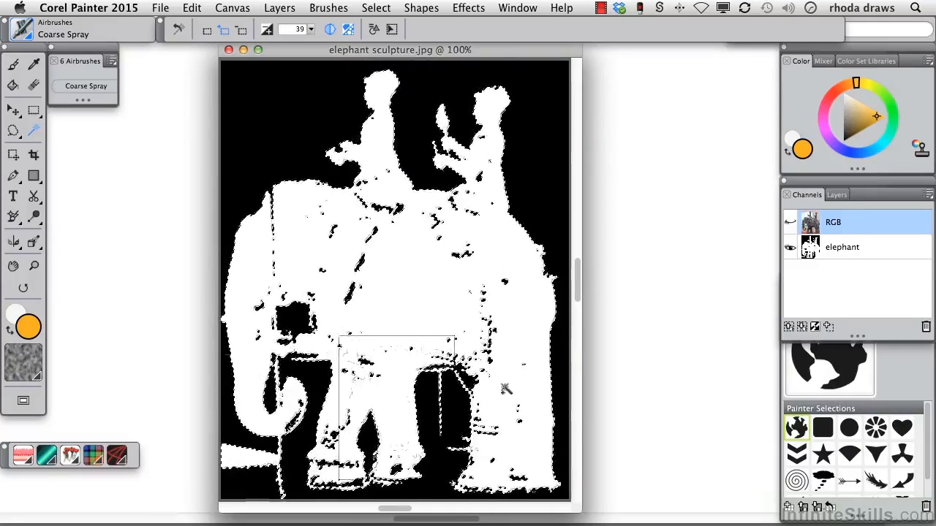
# Step: Make the elephant channel active for painting and choose the Scratchboard Tool from the Pens brush category
pyautogui.click(866, 249)
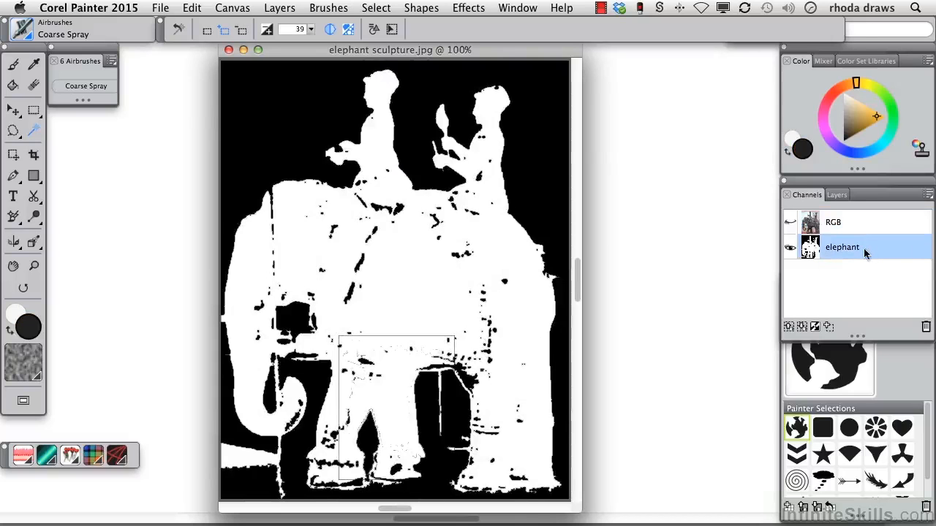
pyautogui.click(14, 64)
pyautogui.click(20, 34)
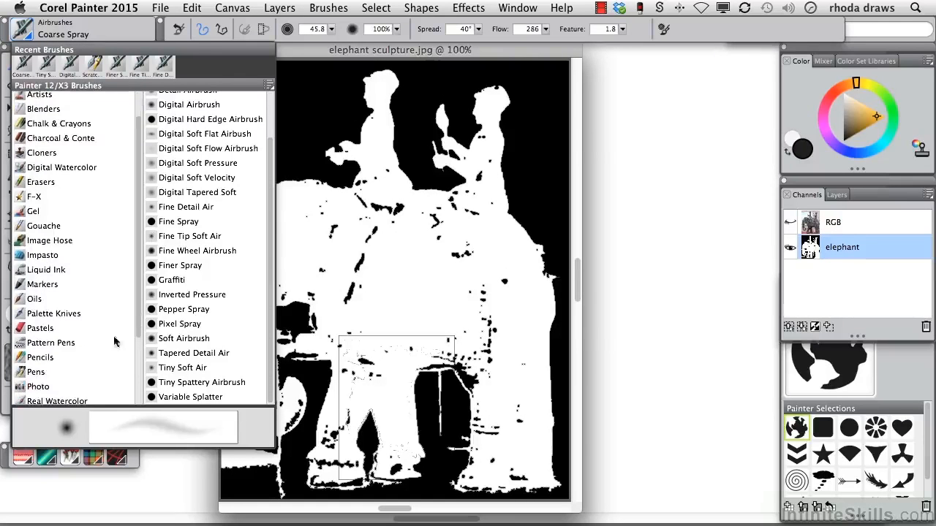
pyautogui.click(34, 373)
pyautogui.moveTo(267, 292); pyautogui.dragTo(271, 334)
pyautogui.click(194, 380)
# Step: Paint black on the elephant mask over the stray background areas below, beside and behind the trunk
pyautogui.moveTo(278, 439); pyautogui.dragTo(279, 443)
pyautogui.moveTo(276, 357); pyautogui.dragTo(274, 410)
pyautogui.moveTo(276, 433)
pyautogui.mouseDown()
pyautogui.moveTo(284, 458)
pyautogui.moveTo(257, 476)
pyautogui.moveTo(225, 468)
pyautogui.moveTo(228, 445)
pyautogui.moveTo(241, 463)
pyautogui.mouseUp()
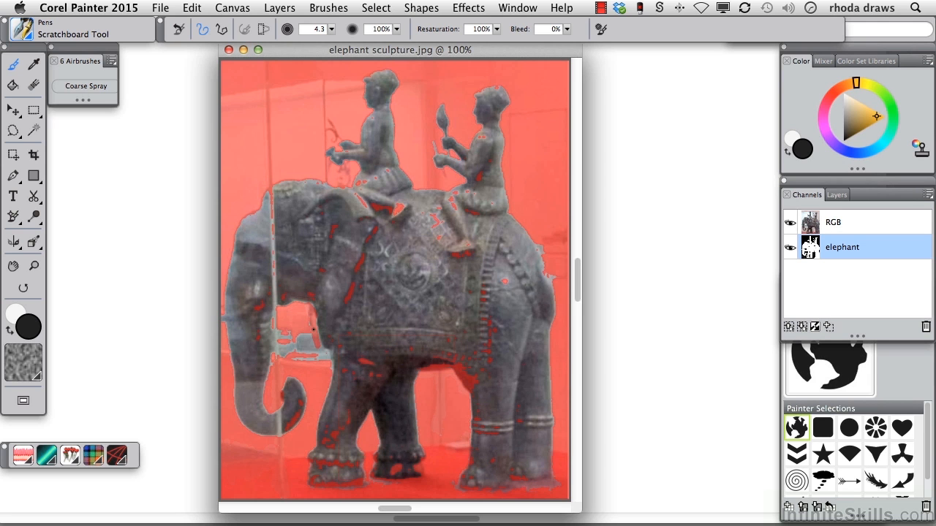
pyautogui.moveTo(276, 323)
pyautogui.mouseDown()
pyautogui.moveTo(272, 362)
pyautogui.moveTo(299, 335)
pyautogui.moveTo(280, 330)
pyautogui.moveTo(317, 350)
pyautogui.mouseUp()
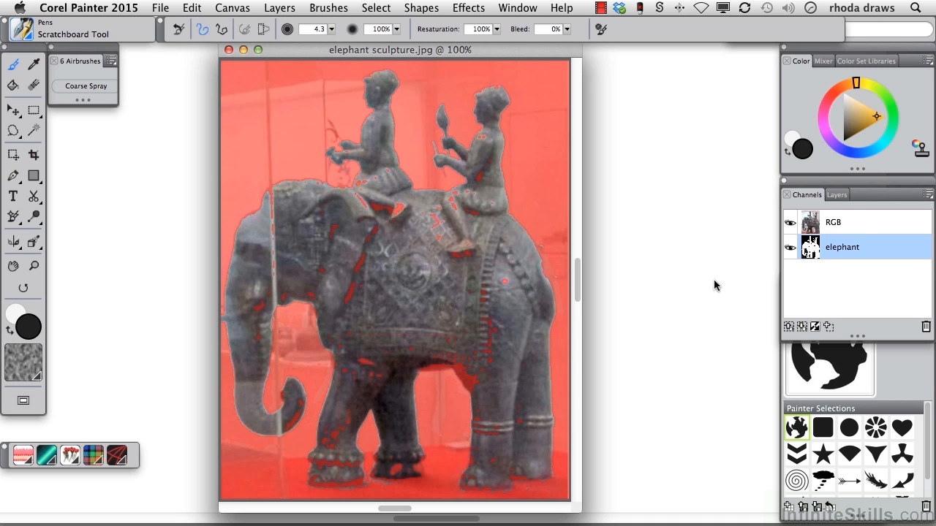
# Step: Switch to white paint and fill the mask holes in the riders, the blanket and the hind legs, enlarging the brush to 10.6
pyautogui.click(9, 331)
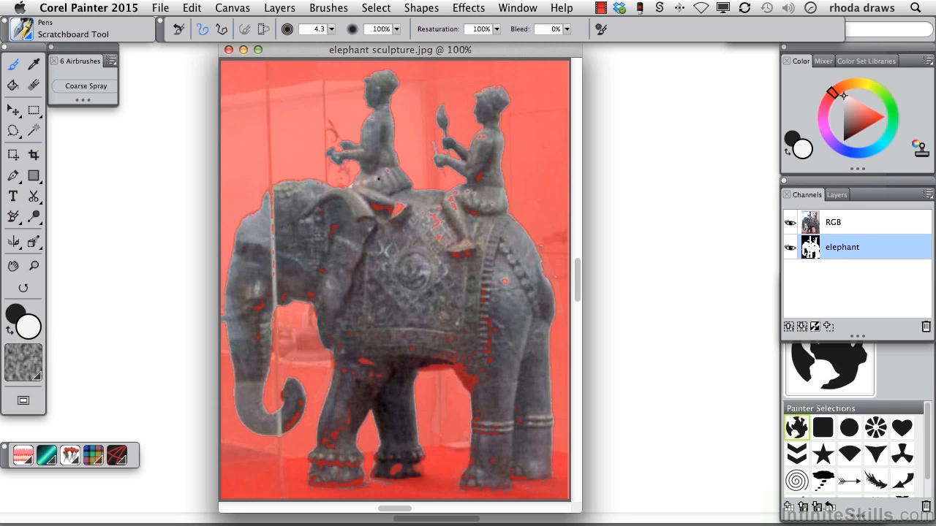
pyautogui.moveTo(394, 206); pyautogui.dragTo(397, 210)
pyautogui.moveTo(490, 137); pyautogui.dragTo(484, 135)
pyautogui.press('alt+super')
pyautogui.moveTo(442, 271); pyautogui.dragTo(443, 272)
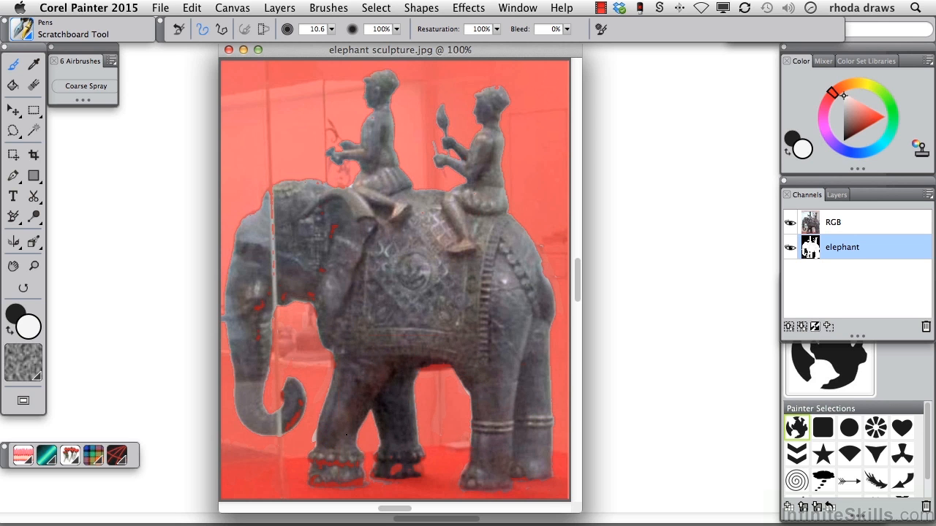
# Step: Undo the last stroke, reduce the brush size to 4.5 and paint white over the mask holes in the front foot
pyautogui.press('super+z')
pyautogui.moveTo(417, 297); pyautogui.dragTo(417, 296)
pyautogui.moveTo(327, 463); pyautogui.dragTo(345, 465)
# Step: Paint white over the remaining mask holes in the curled trunk tip and around the front feet
pyautogui.press('super+plus')
pyautogui.moveTo(448, 372)
pyautogui.mouseDown()
pyautogui.moveTo(679, 301)
pyautogui.moveTo(562, 281)
pyautogui.mouseUp()
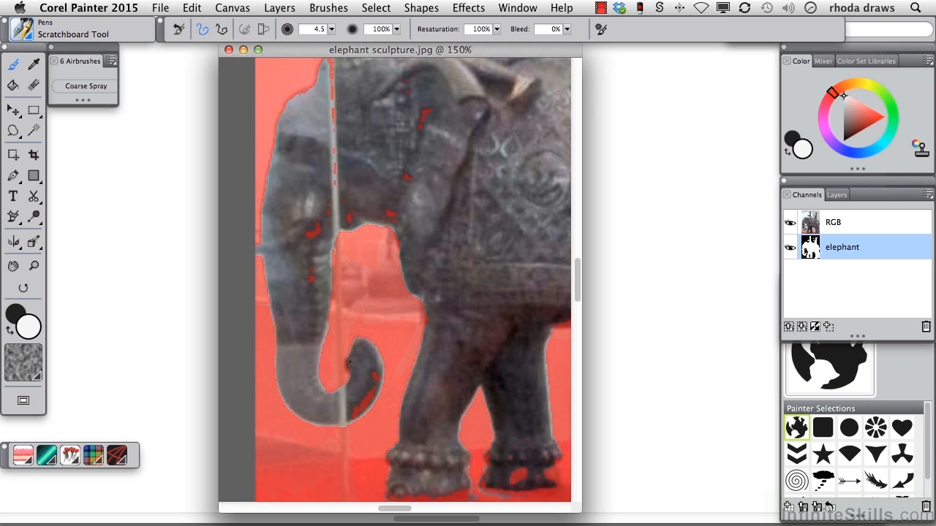
pyautogui.moveTo(370, 370); pyautogui.dragTo(358, 402)
pyautogui.moveTo(412, 465)
pyautogui.mouseDown()
pyautogui.moveTo(372, 359)
pyautogui.moveTo(357, 386)
pyautogui.moveTo(414, 385)
pyautogui.mouseUp()
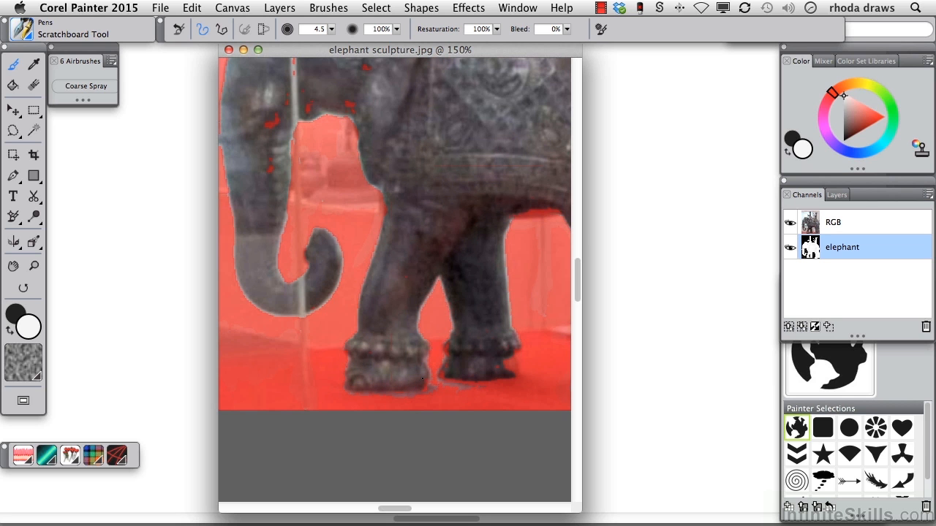
pyautogui.moveTo(473, 385)
pyautogui.mouseDown()
pyautogui.moveTo(461, 381)
pyautogui.moveTo(501, 381)
pyautogui.moveTo(517, 371)
pyautogui.mouseUp()
# Step: Paint white over the remaining mask holes in the elephant's head, ear and upper trunk
pyautogui.moveTo(472, 343); pyautogui.dragTo(521, 513)
pyautogui.moveTo(345, 144)
pyautogui.mouseDown()
pyautogui.moveTo(341, 256)
pyautogui.moveTo(325, 276)
pyautogui.mouseUp()
pyautogui.moveTo(413, 266); pyautogui.dragTo(401, 274)
pyautogui.moveTo(436, 175); pyautogui.dragTo(438, 164)
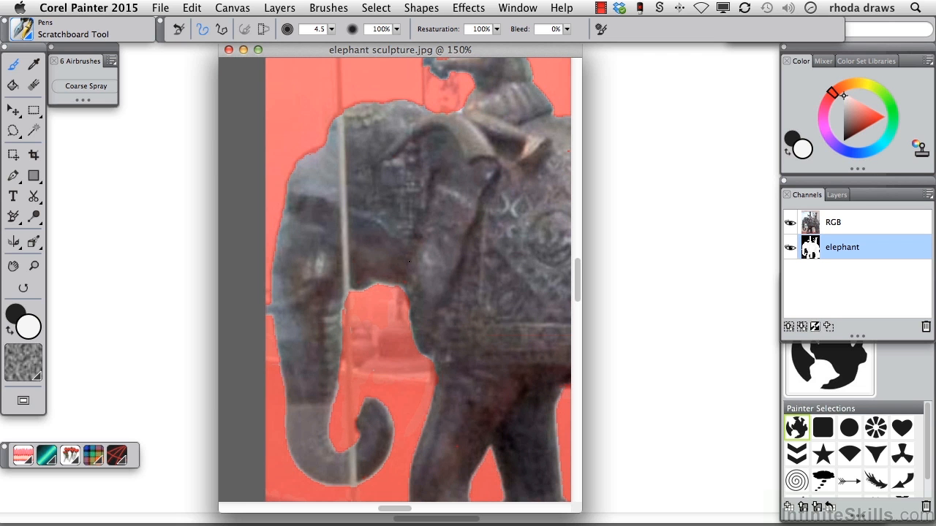
pyautogui.press('super+minus')
pyautogui.press('super+minus')
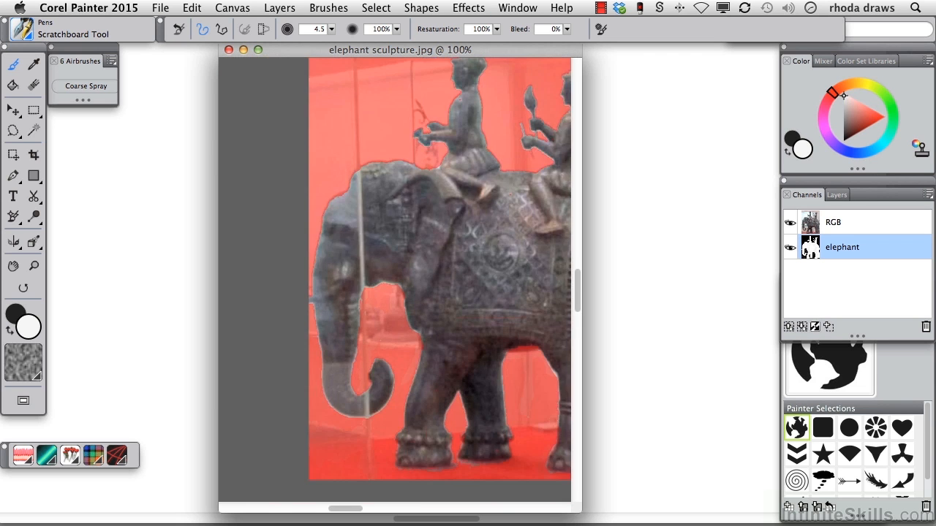
# Step: Display only the elephant channel, switch to black paint and paint over the stray edge marks behind the elephant's rump
pyautogui.click(790, 222)
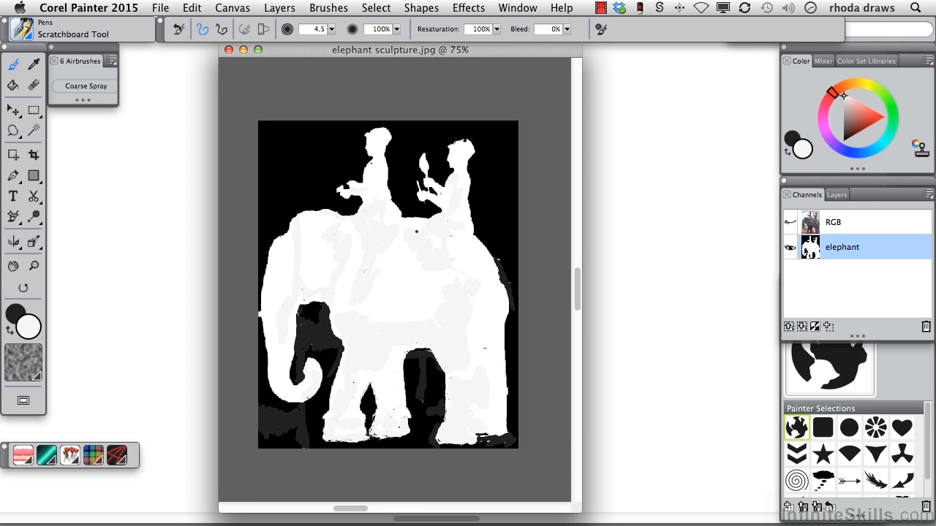
pyautogui.hotkey('shift', 'x')
pyautogui.moveTo(505, 258); pyautogui.dragTo(500, 259)
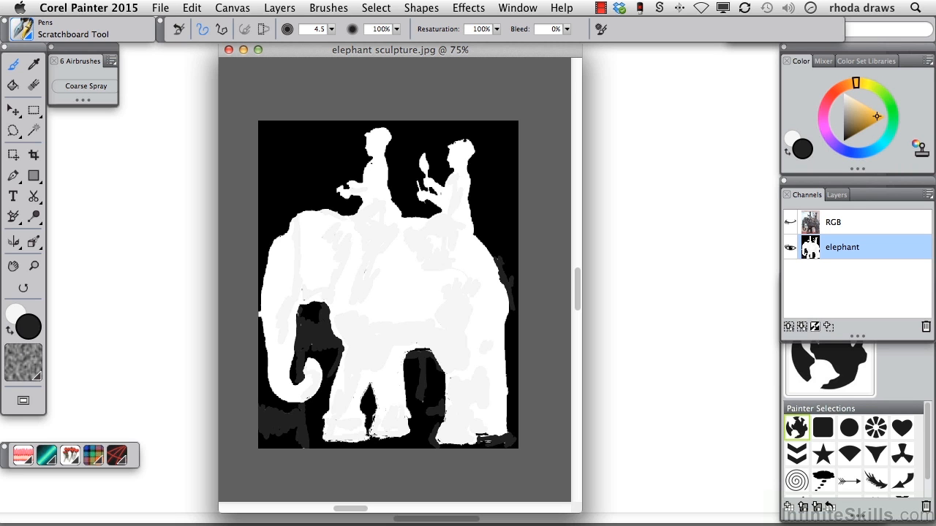
# Step: Show the RGB image, hide the elephant mask and load the elephant channel as a selection
pyautogui.click(790, 222)
pyautogui.click(790, 247)
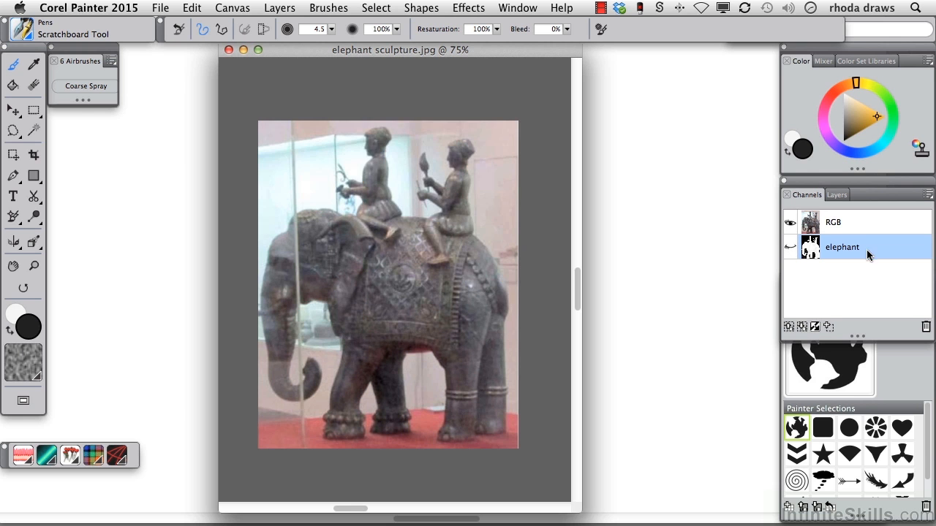
pyautogui.click(375, 8)
pyautogui.click(406, 285)
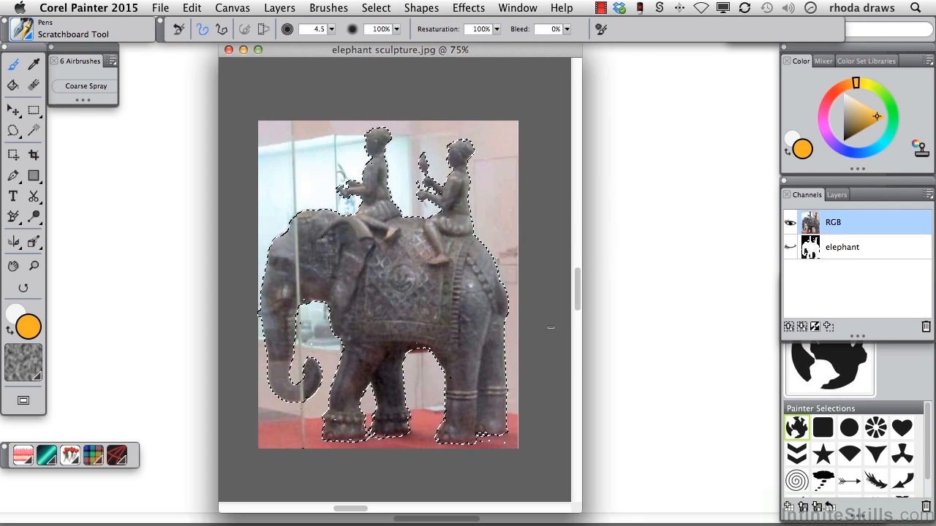
# Step: Invert the elephant selection and delete the background around the sculpture
pyautogui.click(375, 8)
pyautogui.click(384, 54)
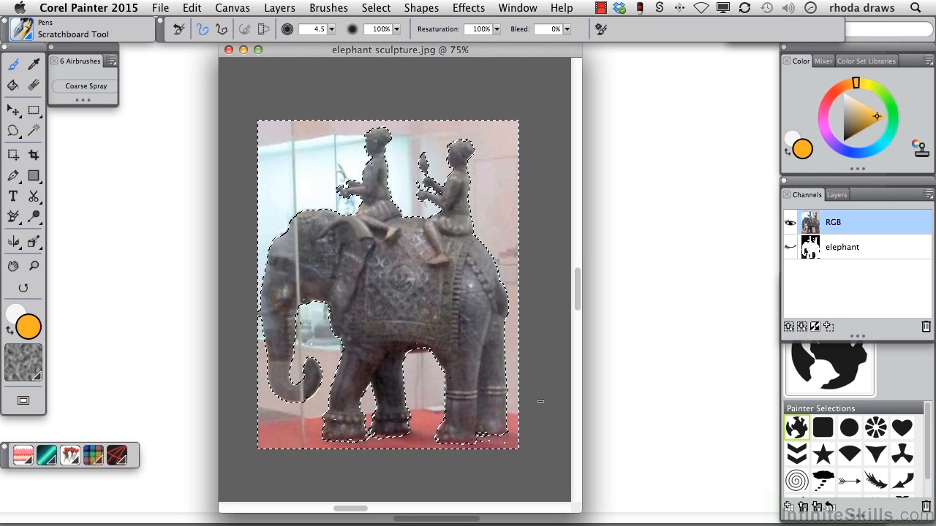
pyautogui.press('BackSpace')
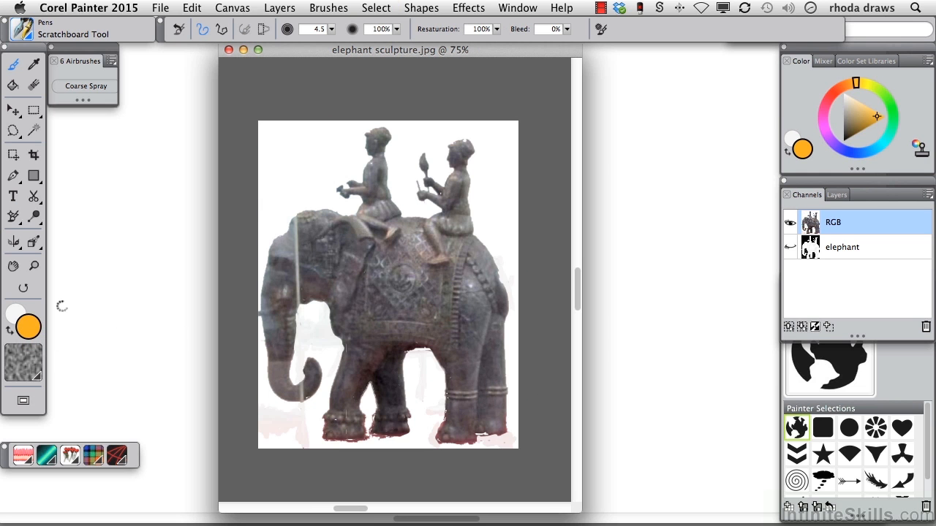
# Step: Save a JPEG copy of the image to the Desktop as elephant sculpture-no backg.jpg
pyautogui.press('super+shift+s')
pyautogui.press('Right')
pyautogui.write('-n')
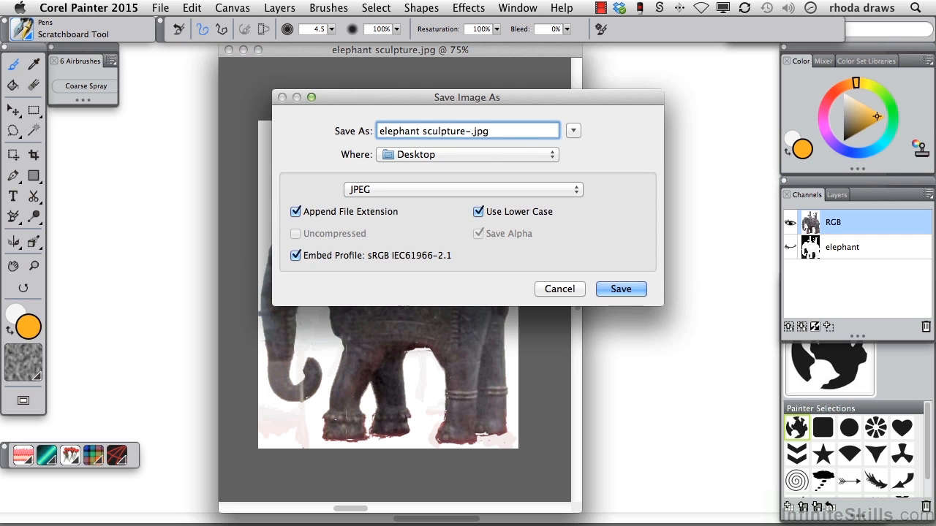
pyautogui.write('o backg')
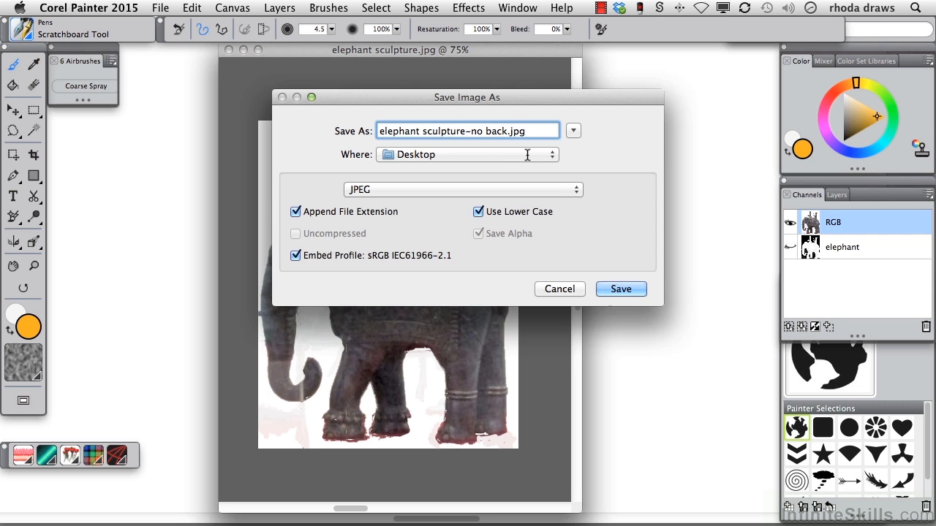
pyautogui.click(620, 289)
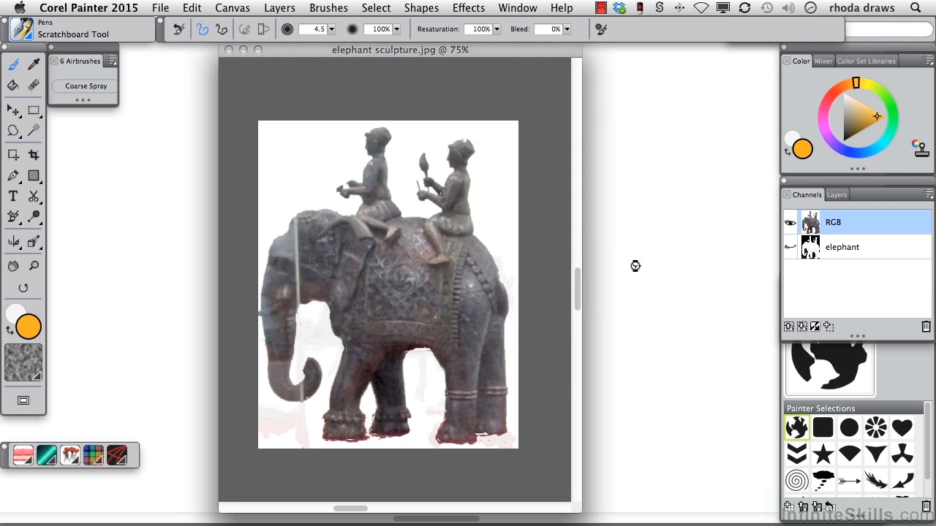
pyautogui.click(659, 346)
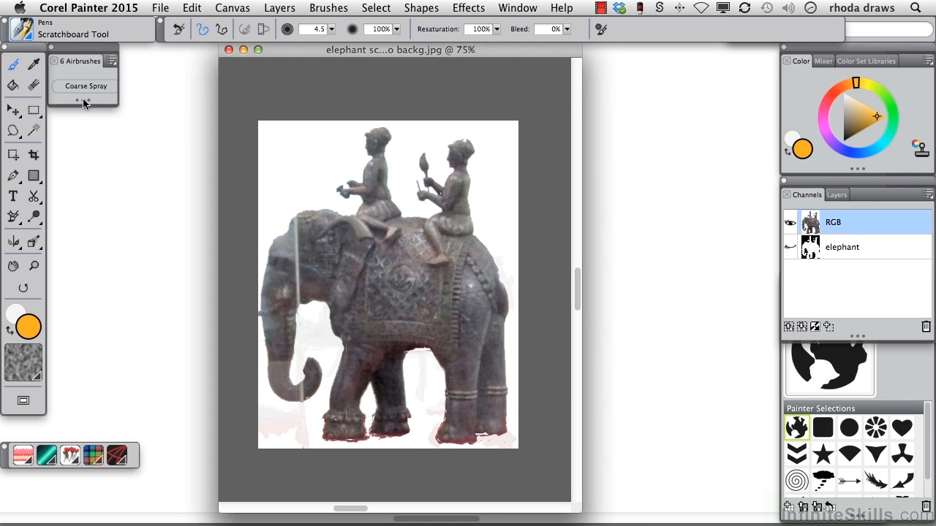
# Step: Enlarge the 6 Airbrushes custom palette to expose all its brushes and choose the Tiny Spattery Airbrush
pyautogui.moveTo(82, 100); pyautogui.dragTo(82, 144)
pyautogui.click(103, 87)
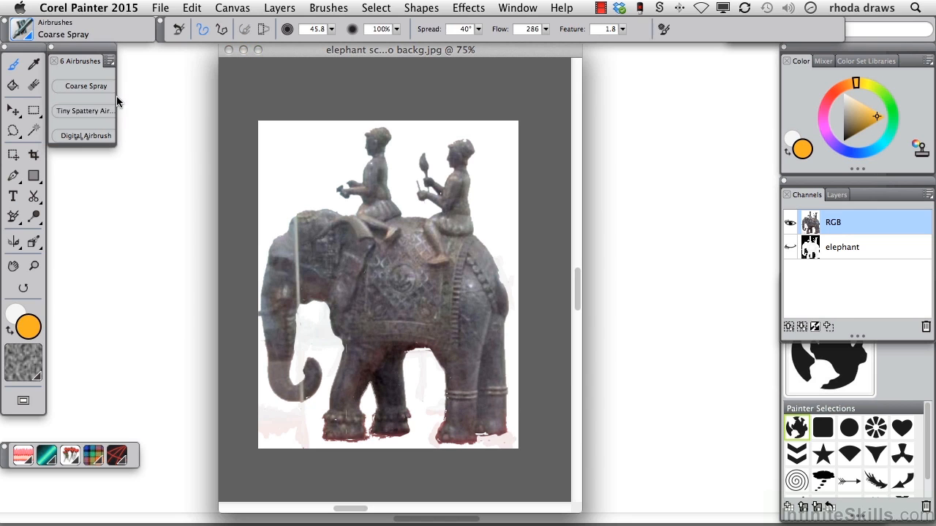
pyautogui.click(85, 111)
pyautogui.moveTo(115, 111); pyautogui.dragTo(195, 112)
pyautogui.moveTo(123, 149); pyautogui.dragTo(119, 171)
# Step: Bring the Selection Portfolio panel to the front so it is no longer covered by the Channels panel
pyautogui.click(868, 348)
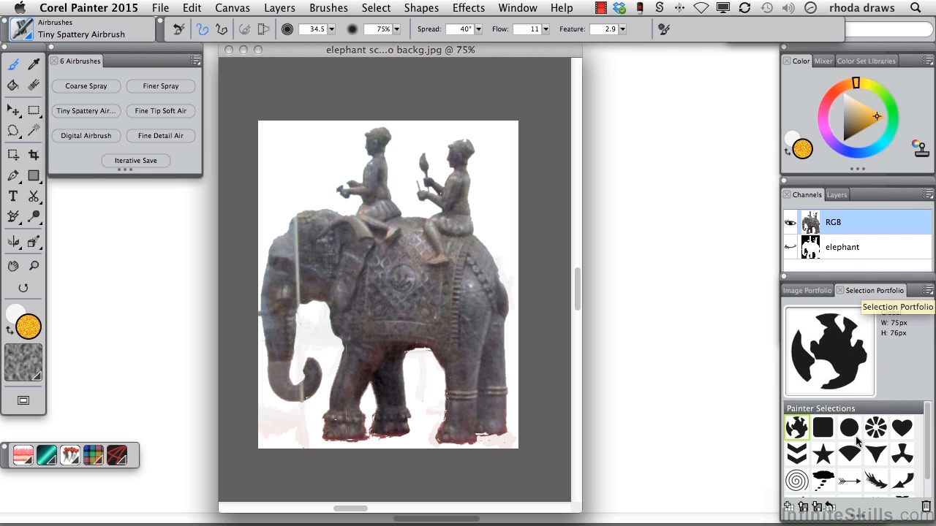
pyautogui.click(526, 9)
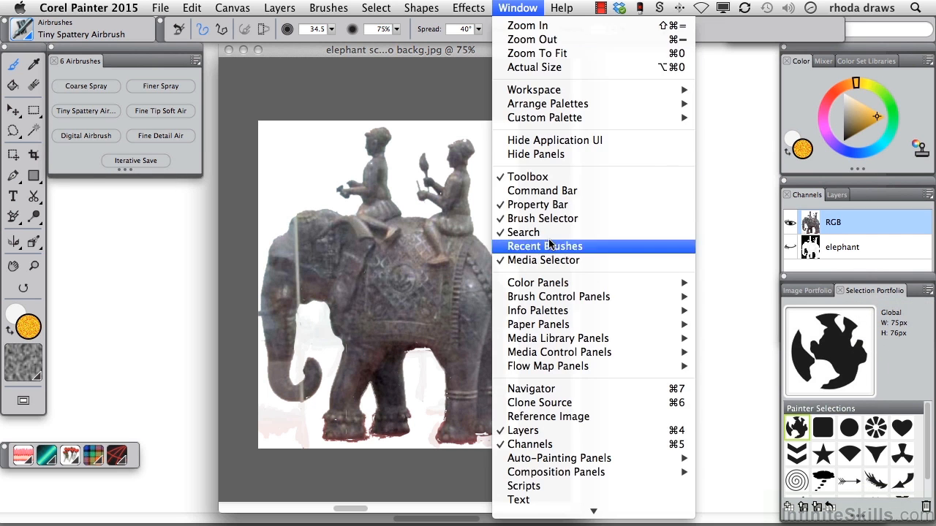
pyautogui.click(737, 322)
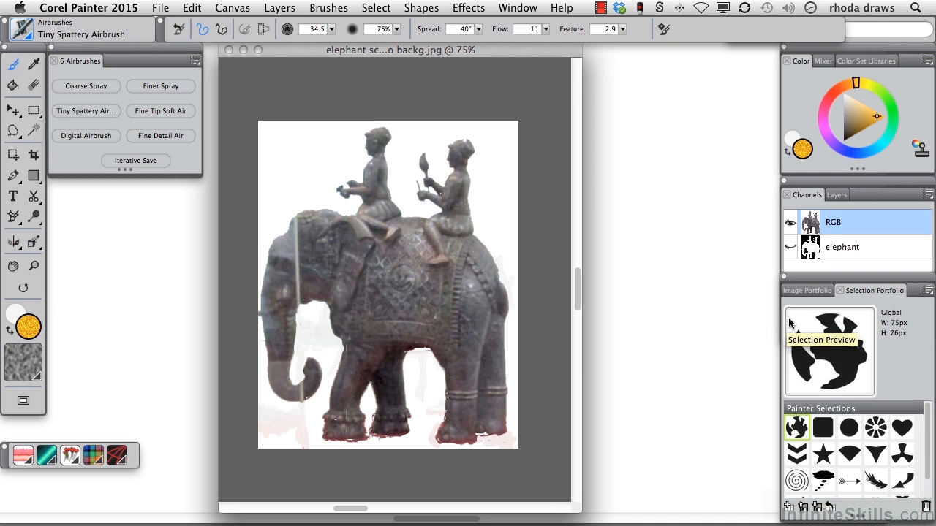